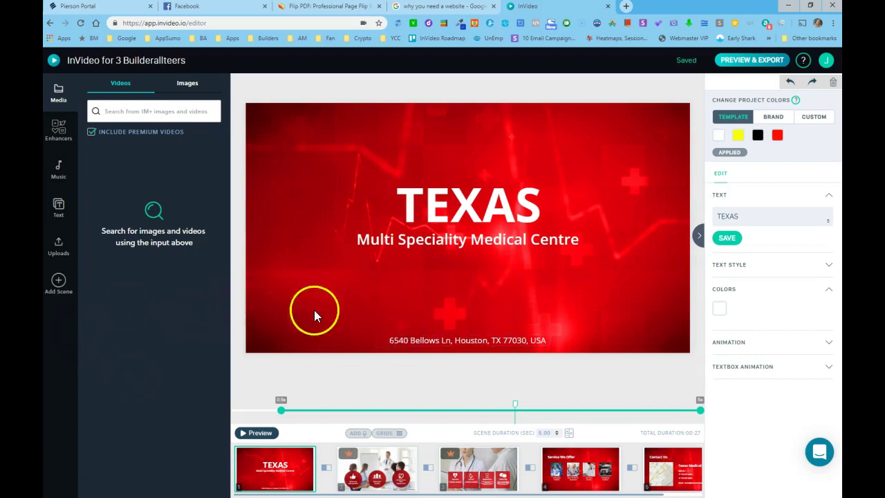
Move the address line up, centred horizontally, so it sits near TEXAS.
drag(444, 339, 413, 271)
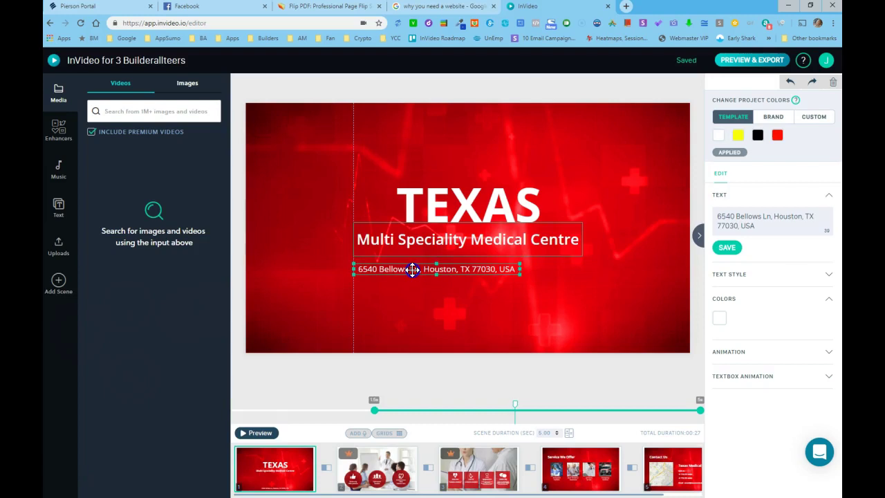
drag(413, 270, 520, 264)
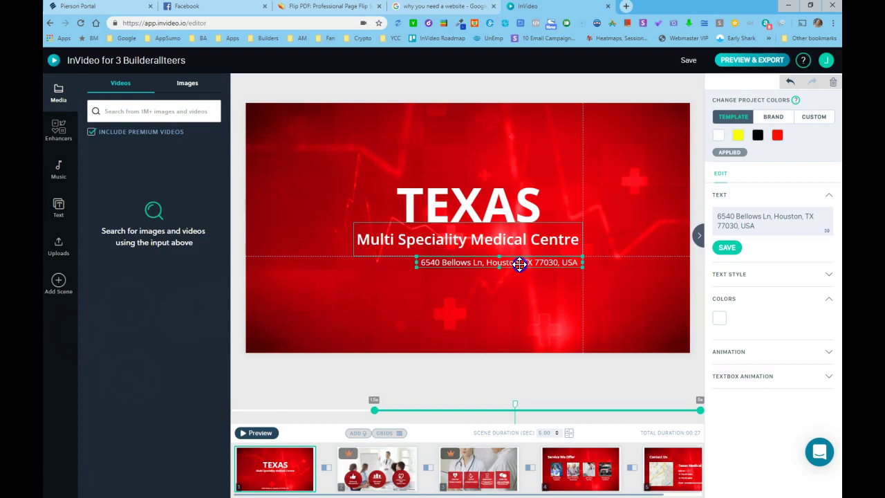
drag(520, 264, 487, 196)
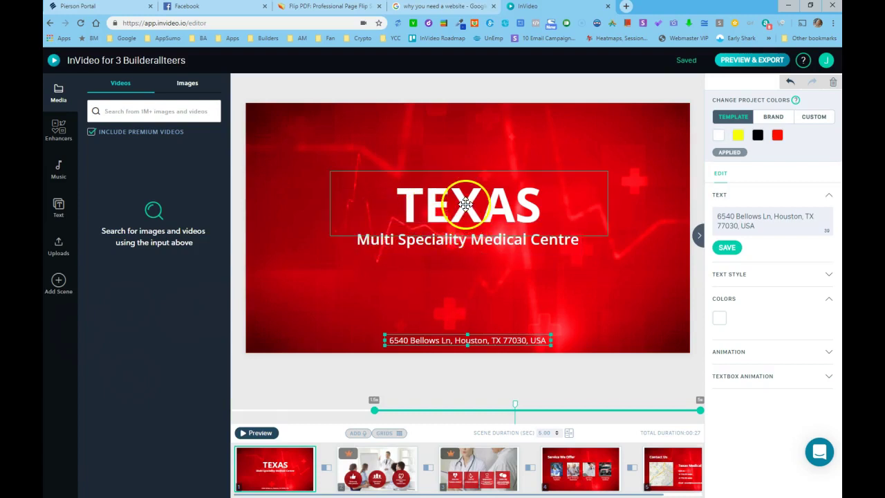
Duplicate the TEXAS title and move the copy to the top of the scene.
click(474, 256)
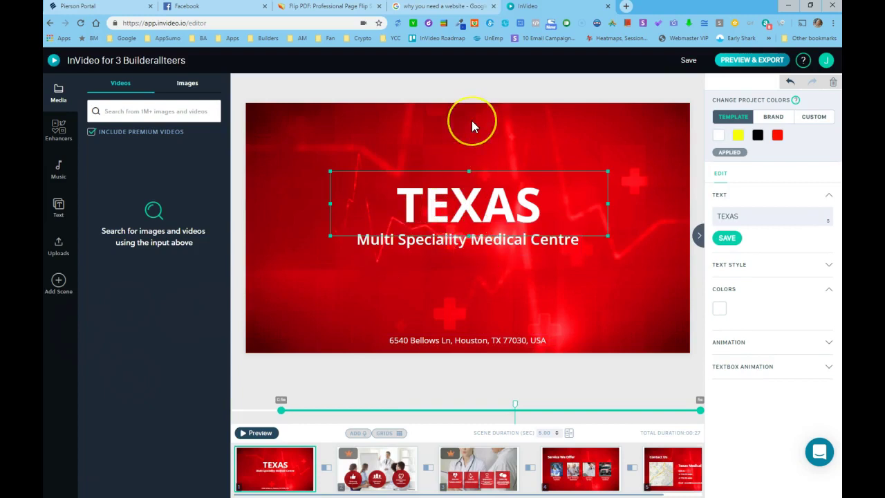
key(ctrl+c)
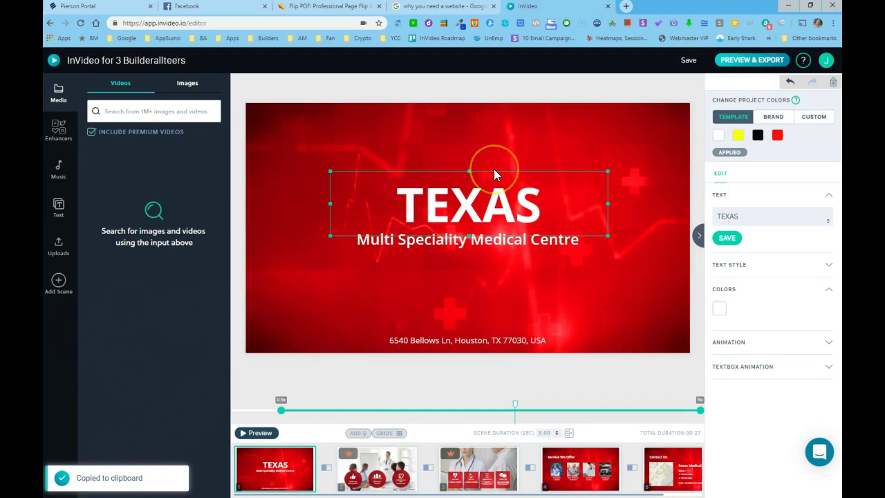
key(ctrl+v)
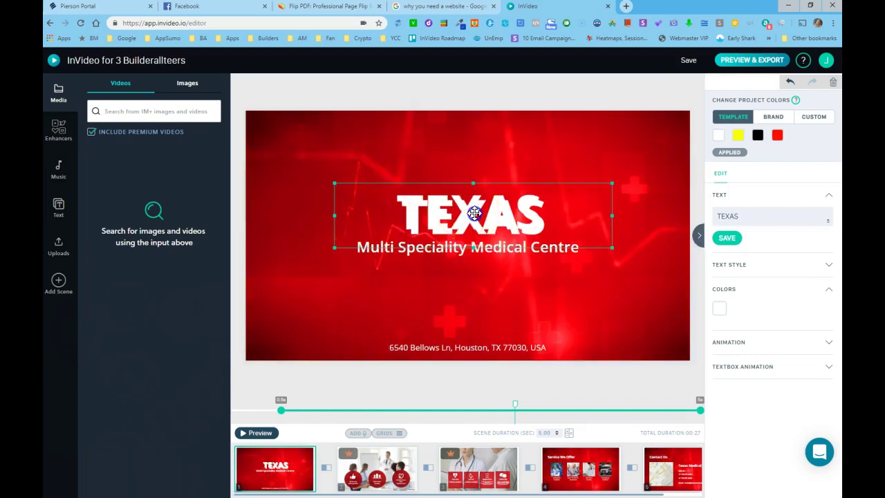
drag(474, 214, 467, 145)
click(471, 144)
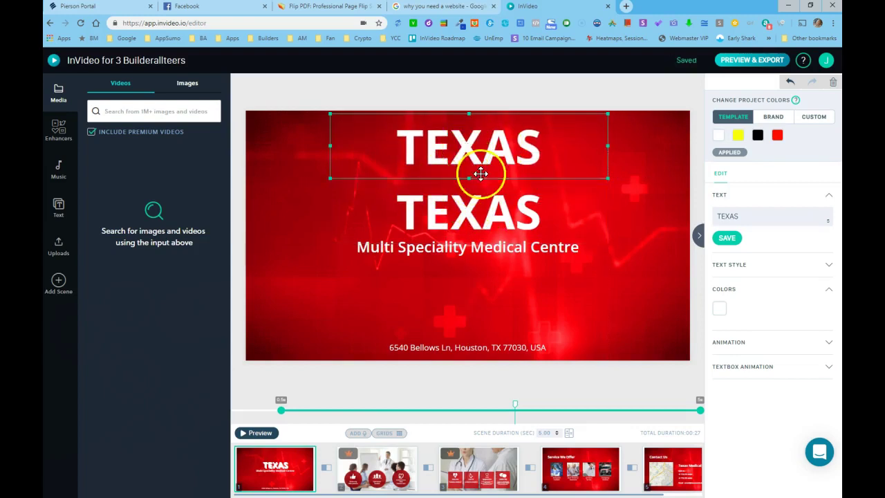
Change the lower TEXAS title's text colour to black.
click(460, 208)
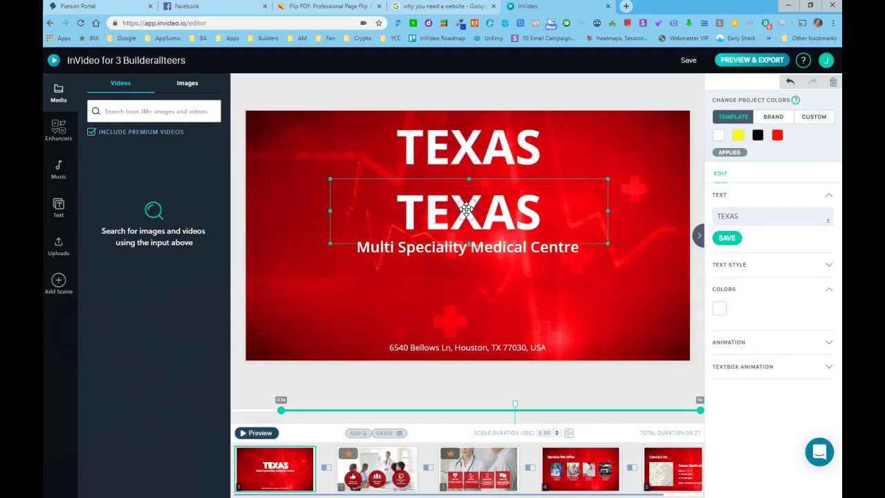
click(722, 312)
drag(725, 355, 713, 376)
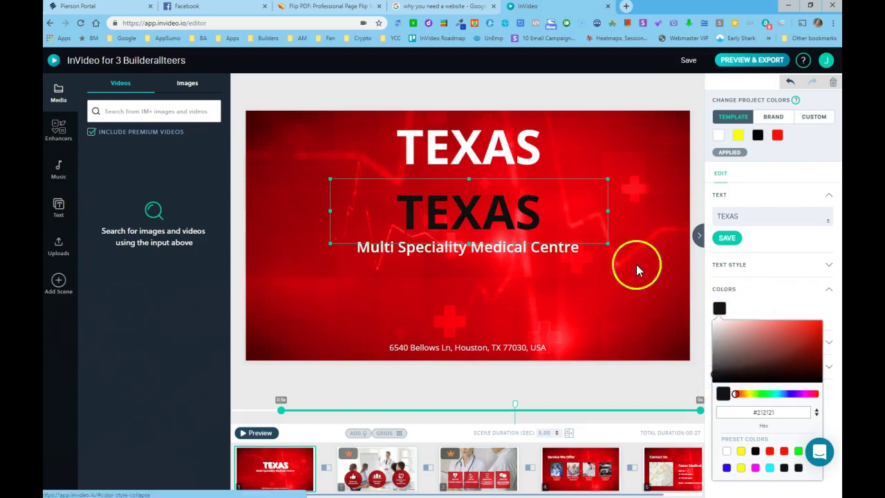
Lay the white TEXAS over its black copy, offset slightly so a small shadow shows.
click(466, 146)
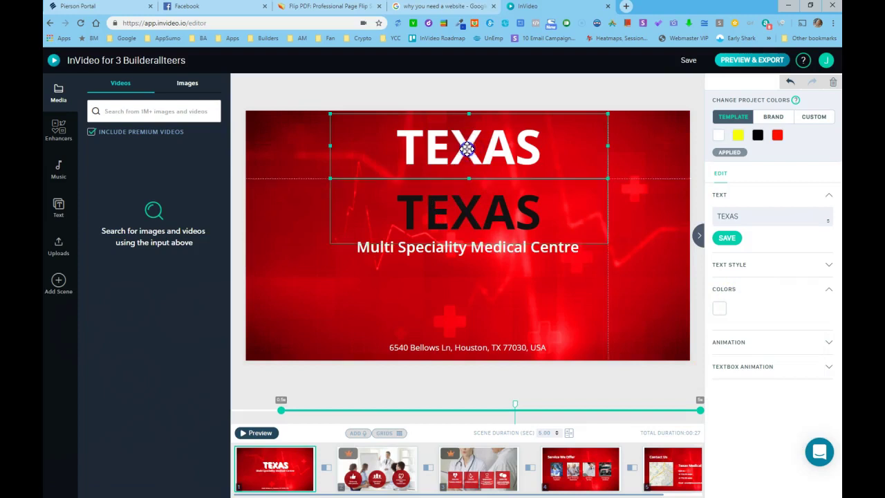
drag(466, 146, 466, 212)
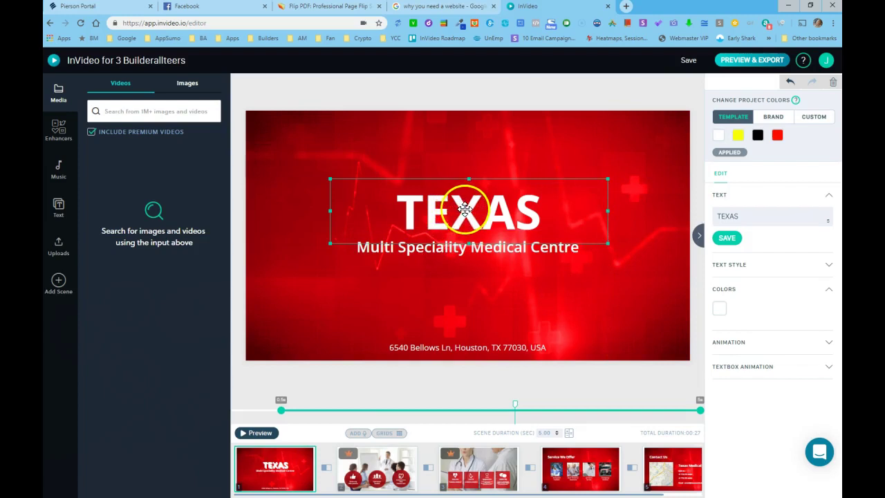
key(Up)
key(Left)
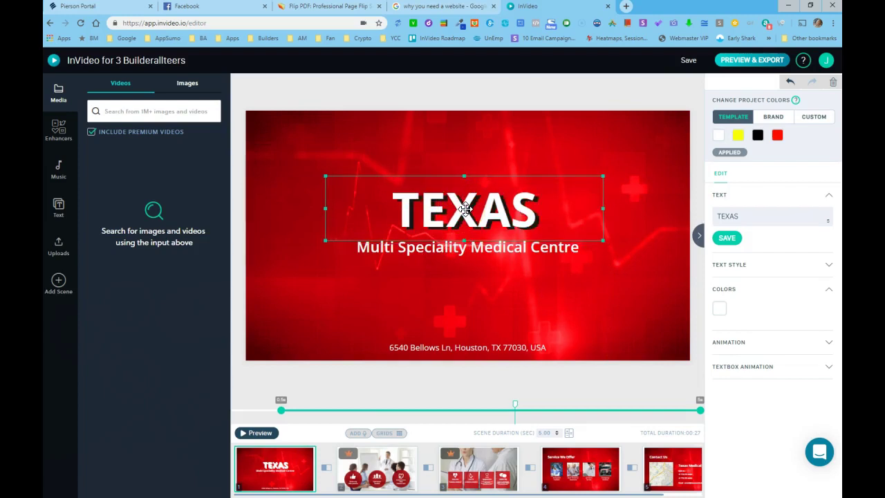
key(Right)
key(Right)
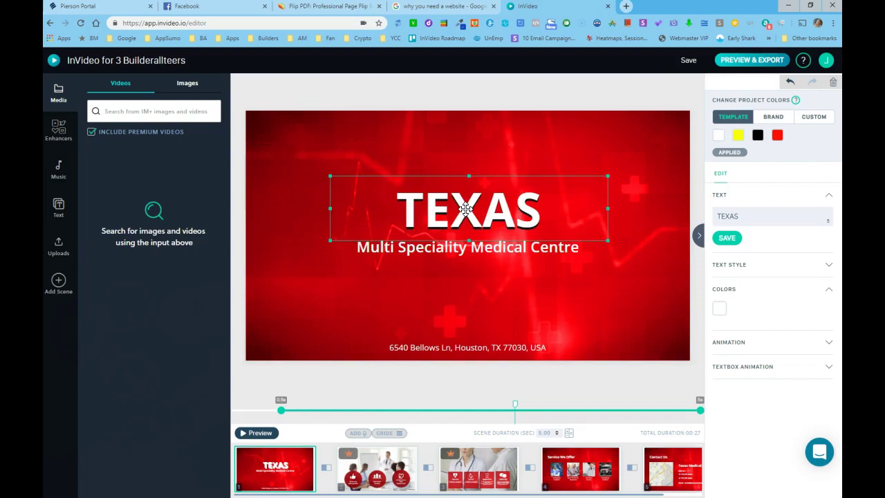
key(Down)
key(Down)
key(Right)
key(Right)
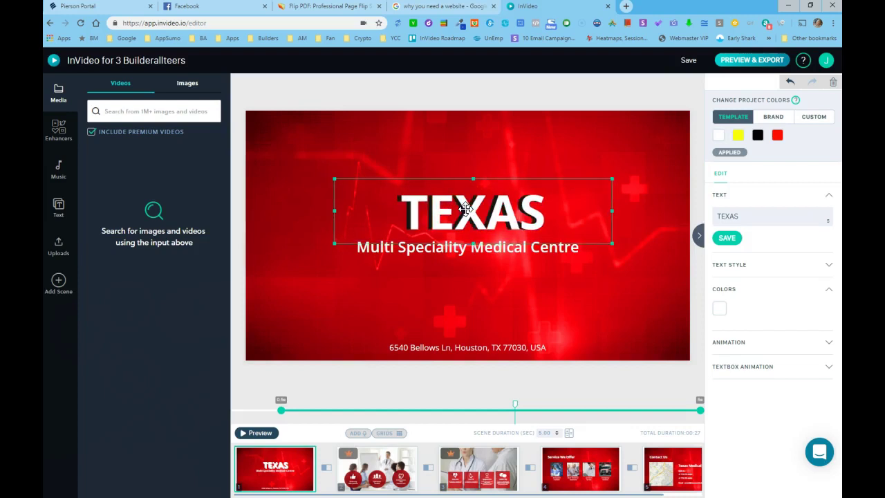
key(Left)
key(Left)
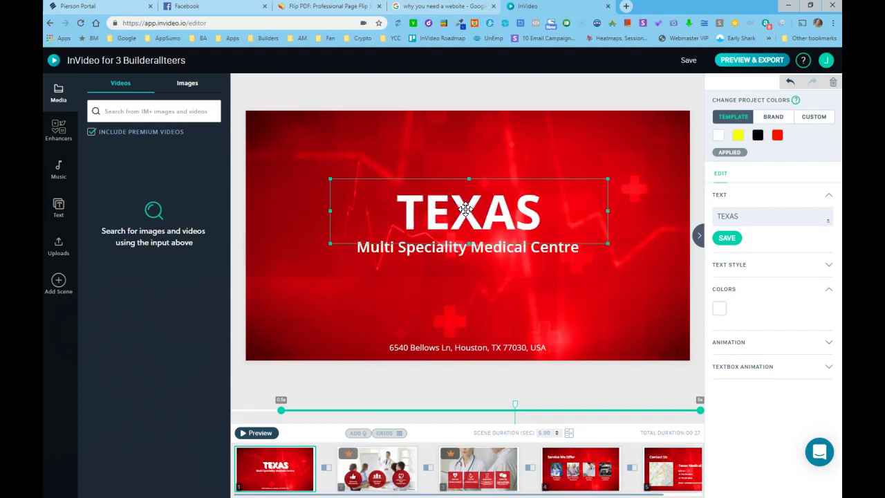
key(Left)
key(Left)
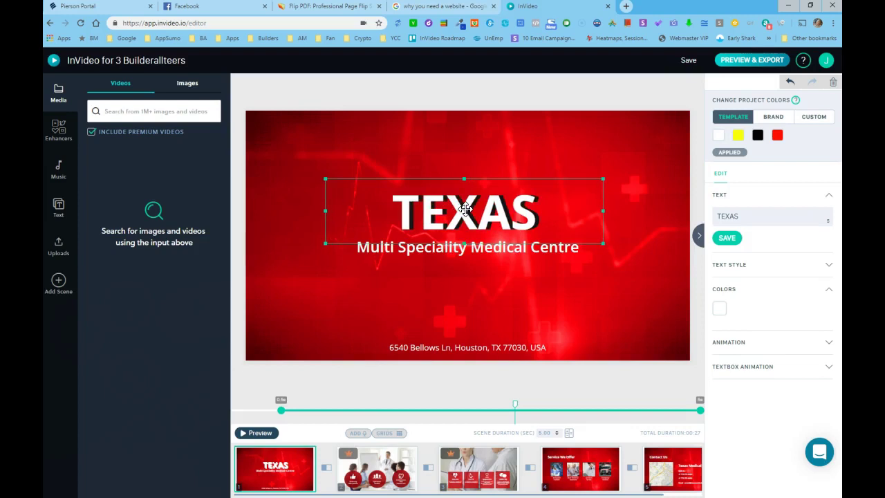
key(Right)
key(Right)
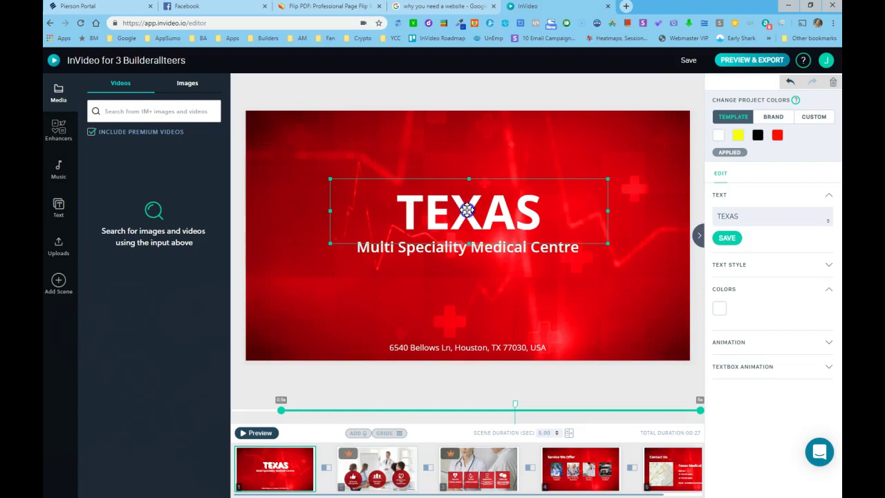
drag(466, 209, 466, 208)
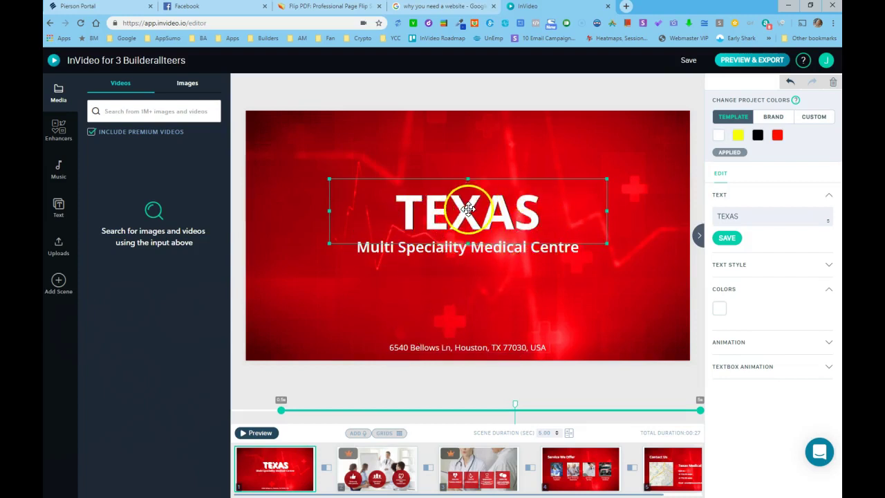
drag(469, 208, 441, 211)
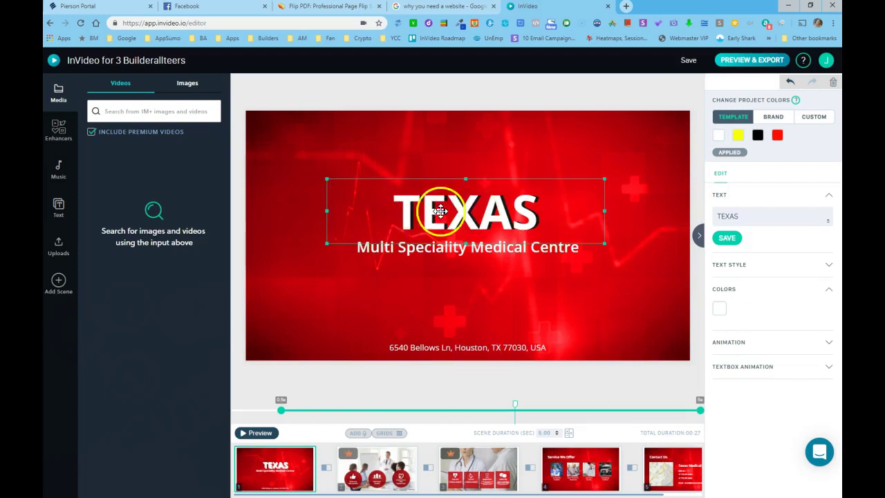
Duplicate the Multi Speciality Medical Centre subtitle and move the copy down.
click(435, 256)
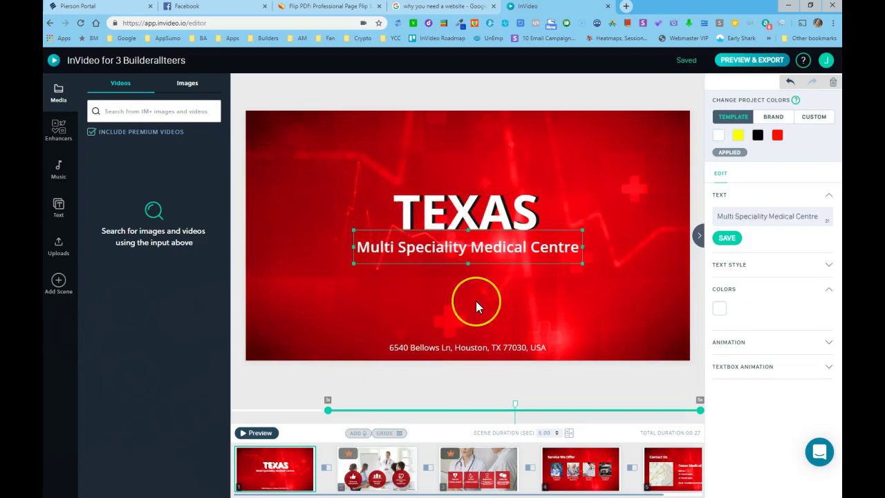
key(ctrl+c)
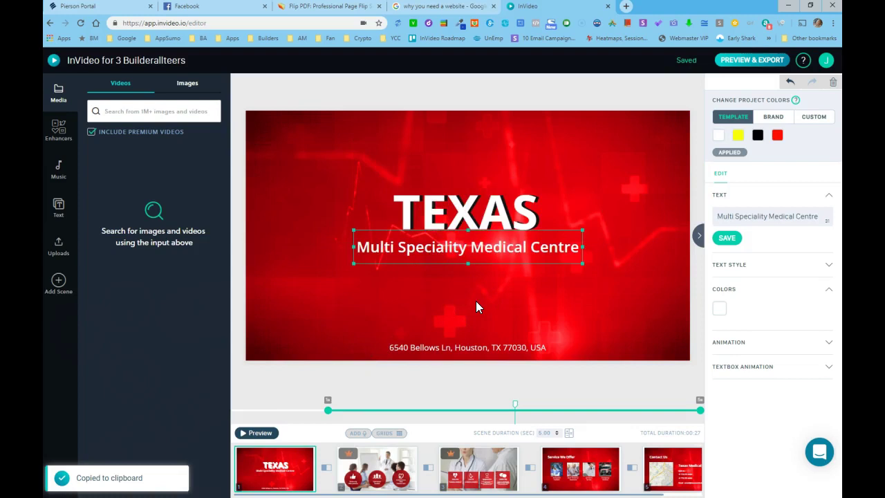
key(ctrl+v)
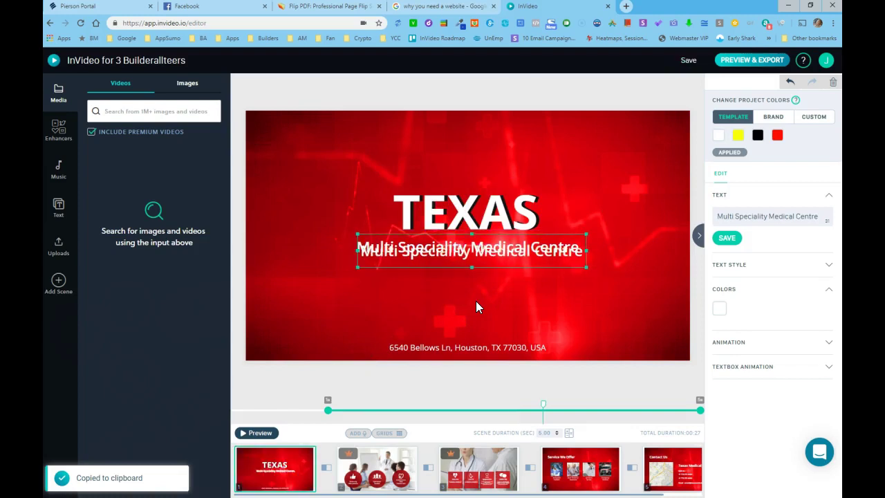
drag(457, 252, 459, 298)
Set the original subtitle's text colour to black (#000000).
click(458, 249)
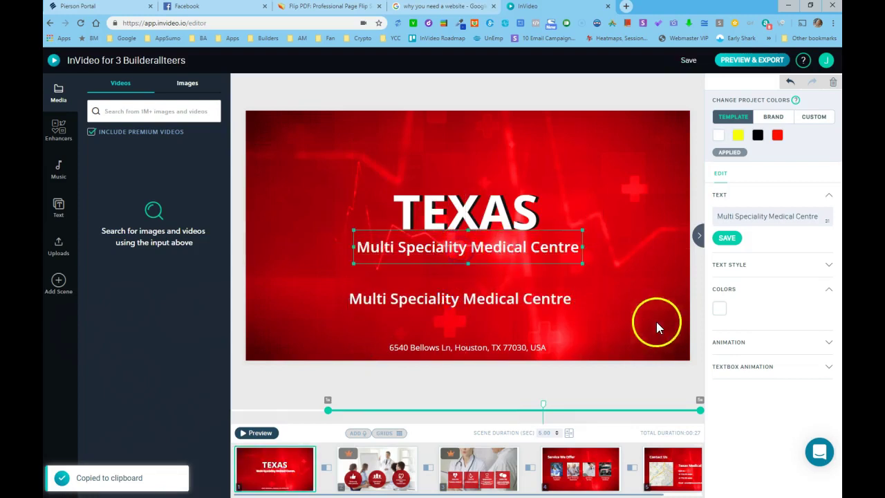
click(725, 307)
drag(721, 340, 662, 419)
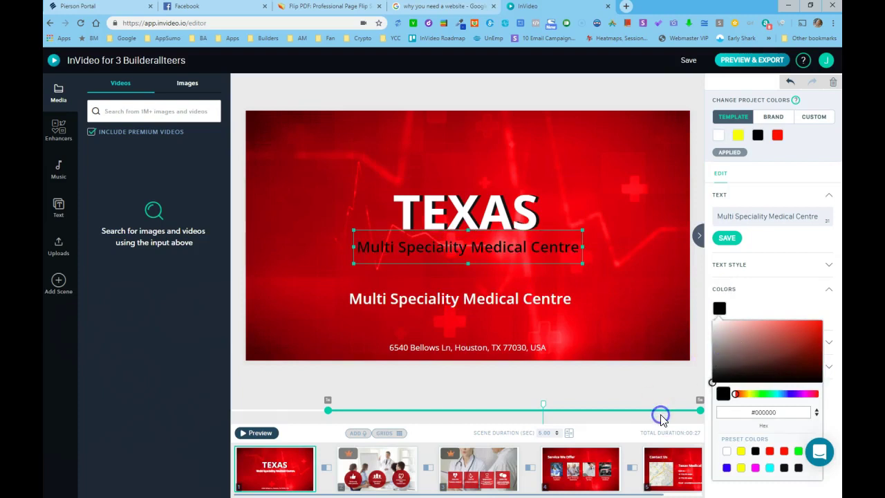
Place the white subtitle copy over the black one, slightly offset upward.
click(447, 300)
drag(447, 300, 455, 247)
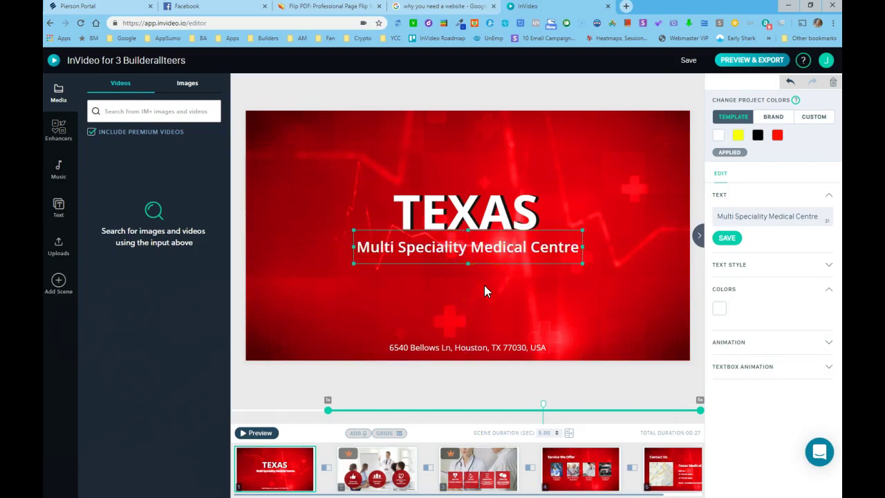
click(459, 255)
drag(459, 255, 461, 248)
Toggle the grid and pull the black and white subtitle layers apart below TEXAS.
click(388, 435)
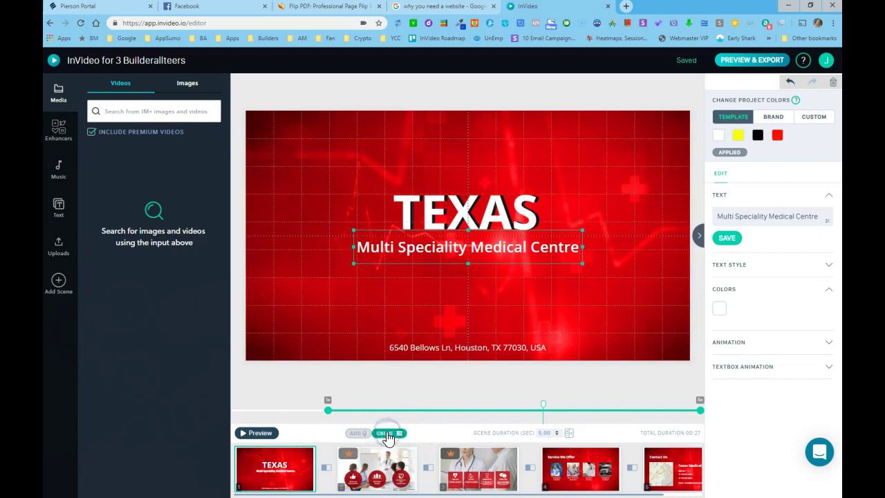
click(388, 435)
drag(443, 257, 402, 162)
click(403, 276)
drag(446, 254, 350, 286)
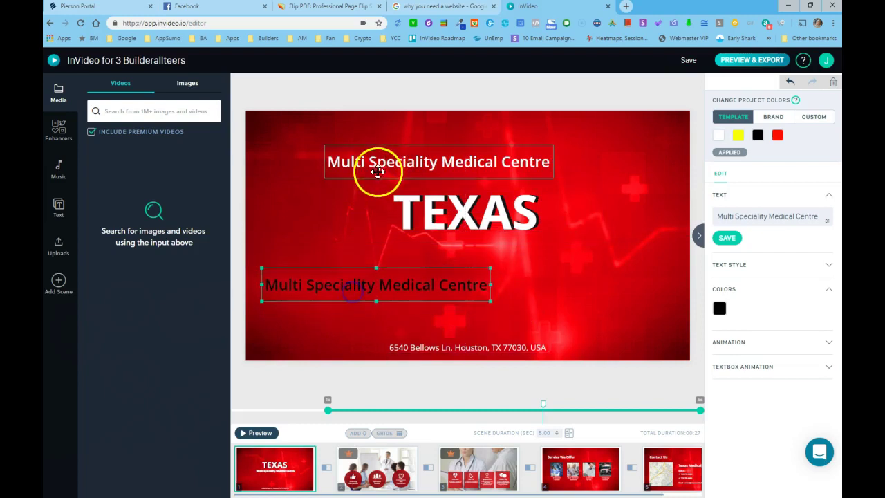
drag(375, 169, 323, 288)
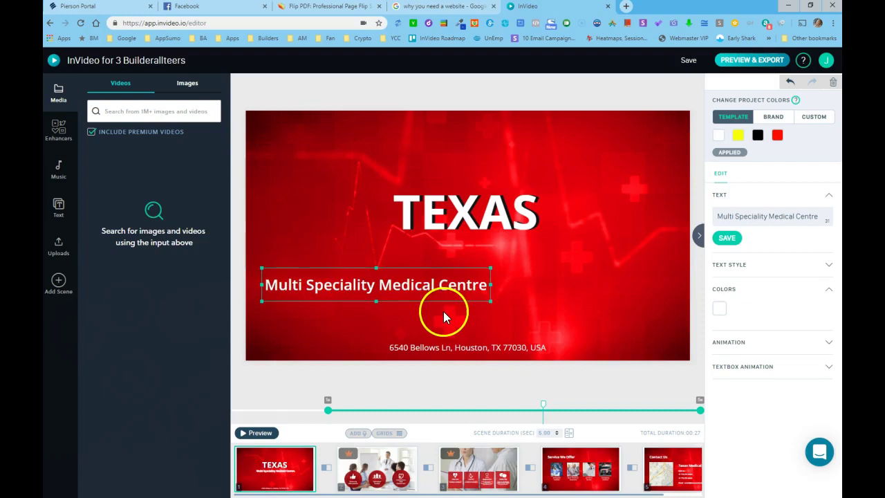
Shrink the white subtitle slightly and lay it back over its black copy under TEXAS.
click(490, 301)
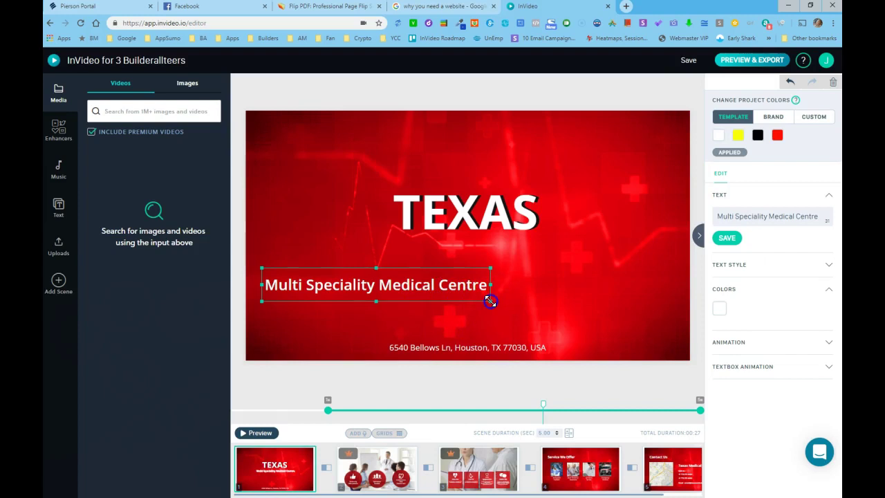
drag(490, 301, 488, 299)
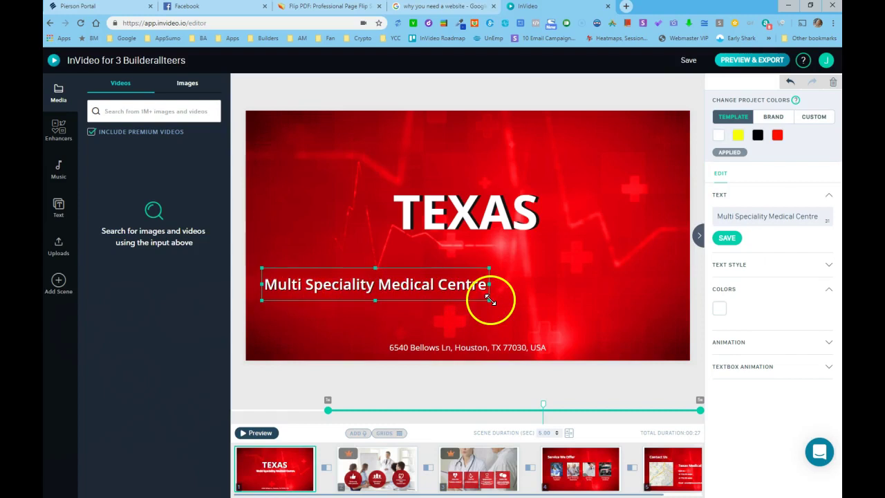
drag(490, 300, 488, 298)
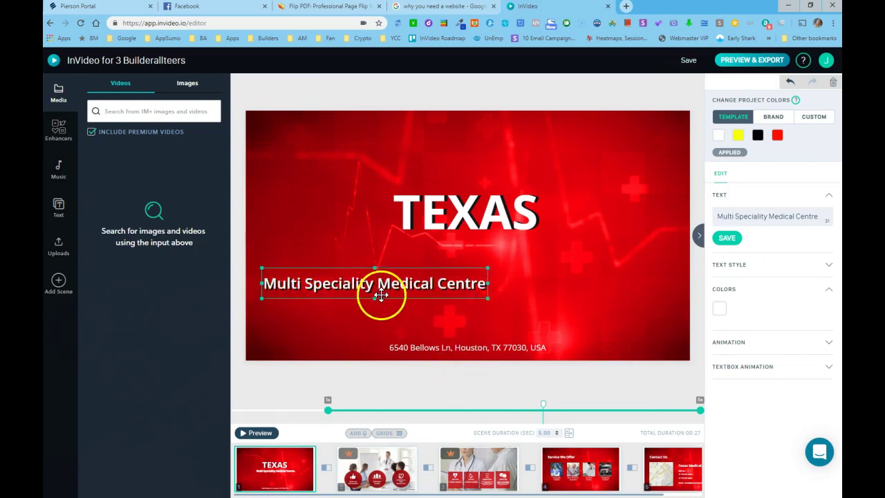
drag(389, 280, 479, 261)
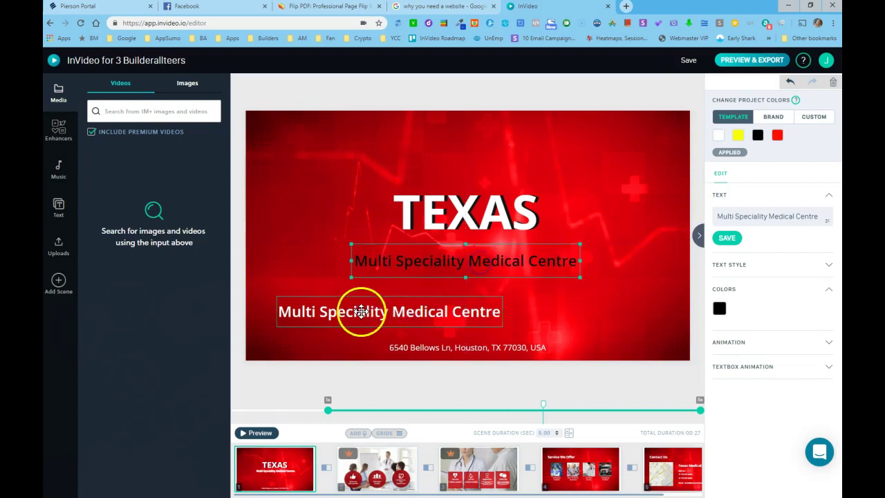
drag(359, 312, 435, 260)
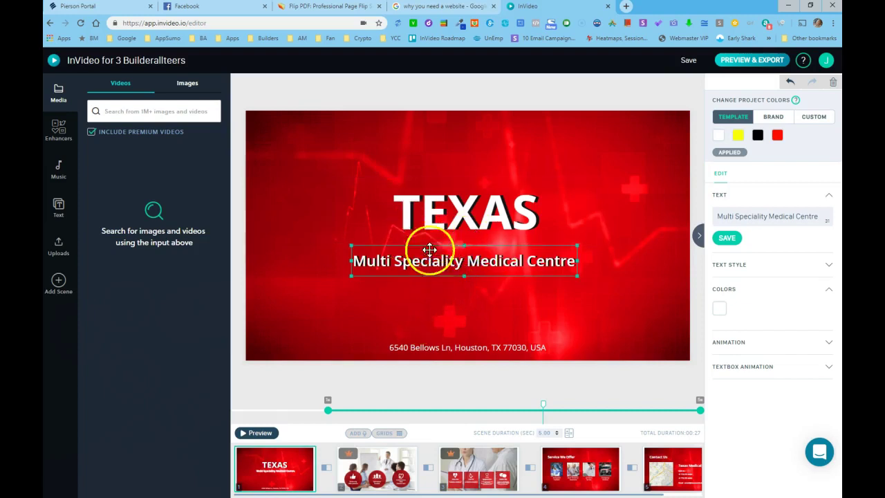
click(254, 433)
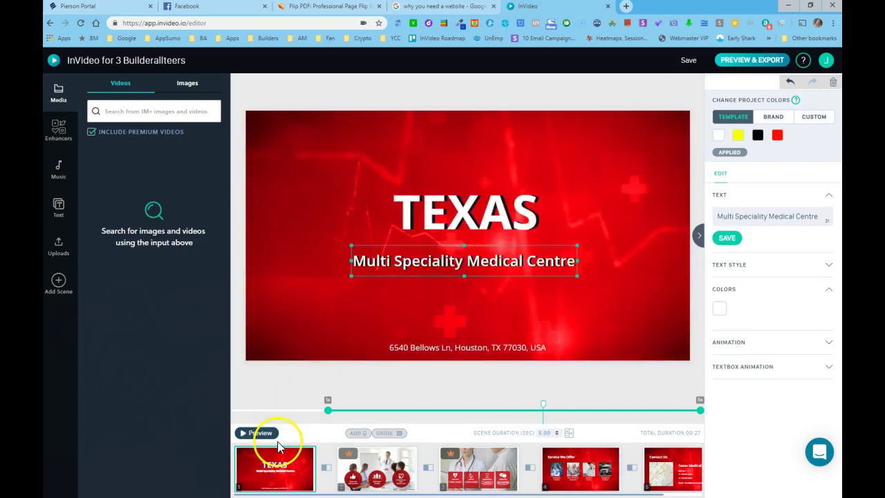
click(256, 433)
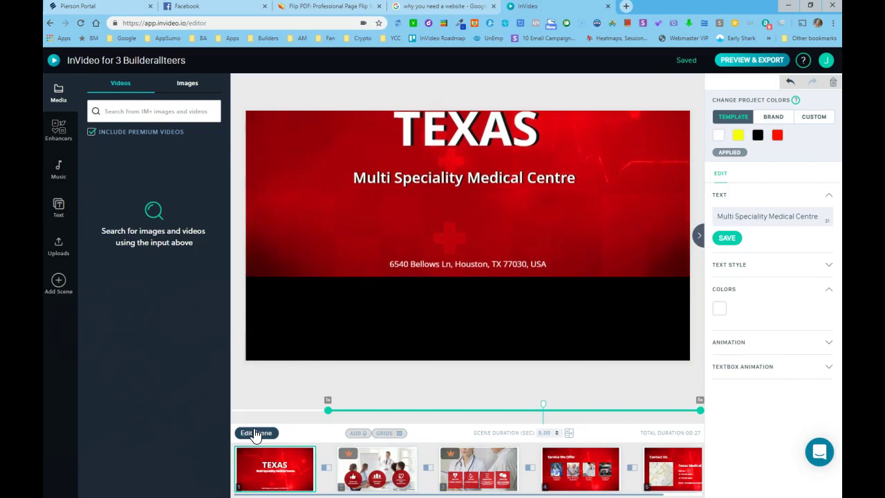
click(256, 433)
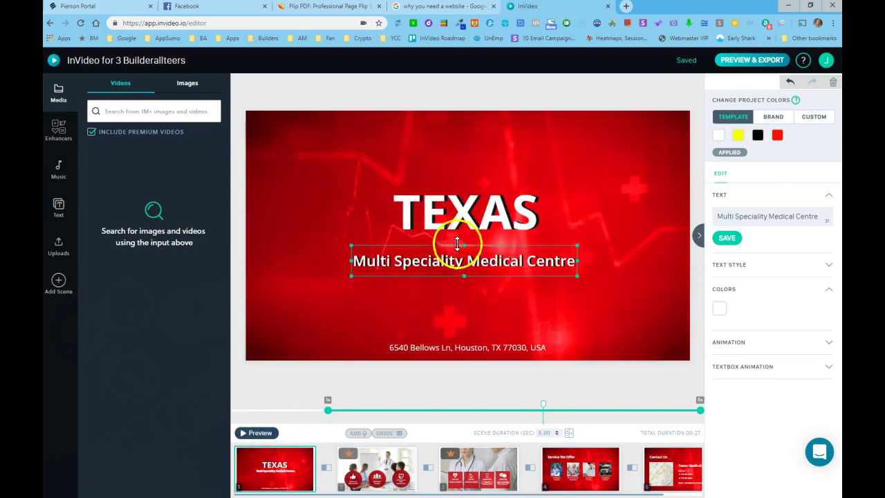
Move the TEXAS title higher, keeping the white text over its black shadow.
click(471, 217)
drag(471, 217, 474, 174)
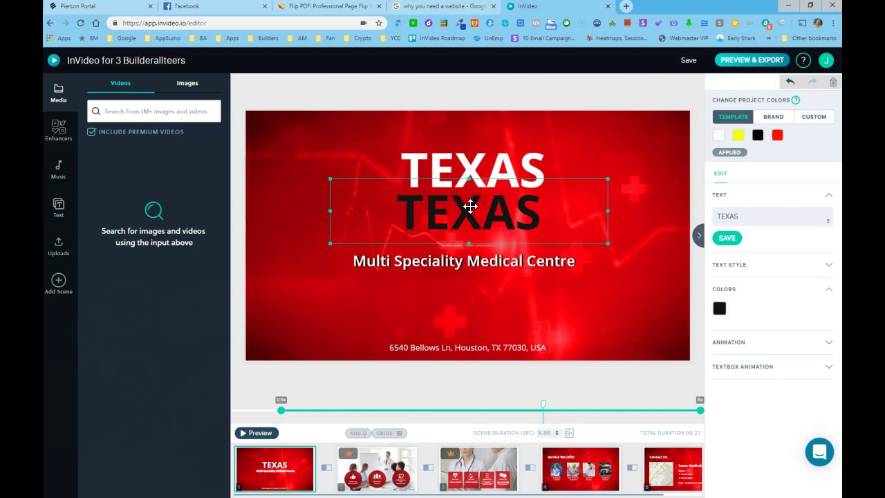
mouse_move(470, 206)
mouse_down()
mouse_move(458, 172)
mouse_move(461, 205)
mouse_up()
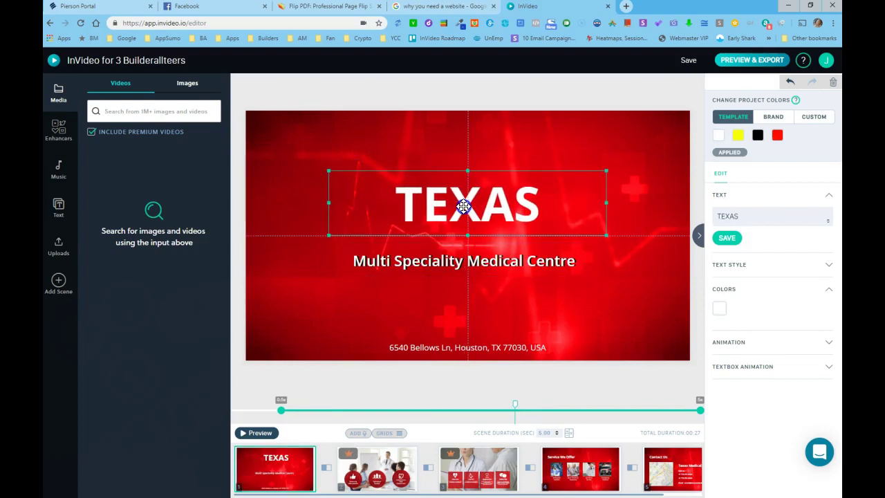
Preview the title scene from the start and check the layers on the canvas.
click(257, 436)
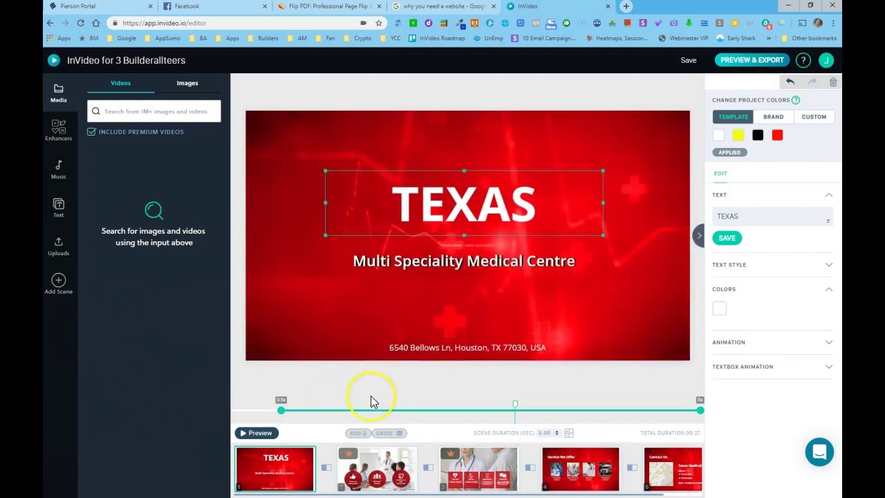
click(375, 282)
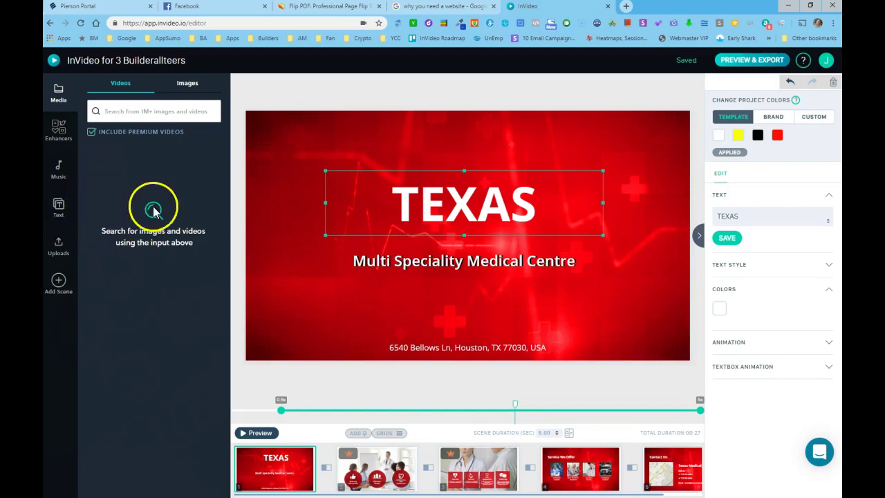
click(342, 198)
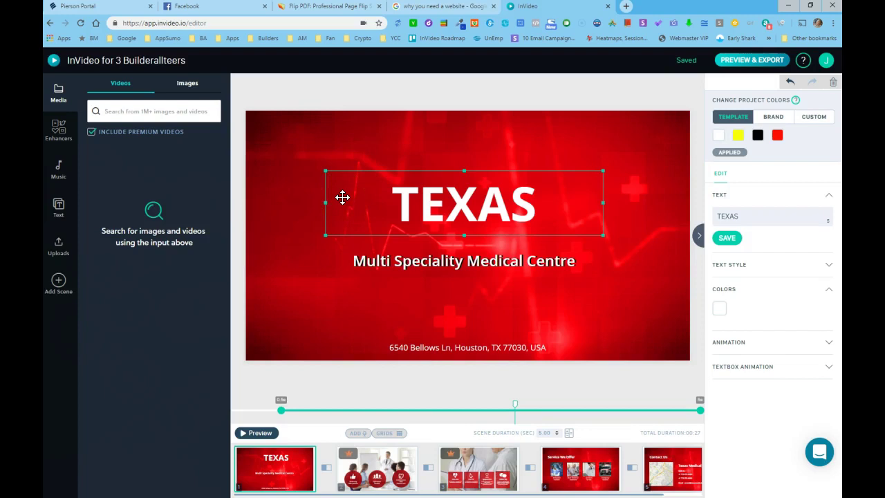
click(510, 258)
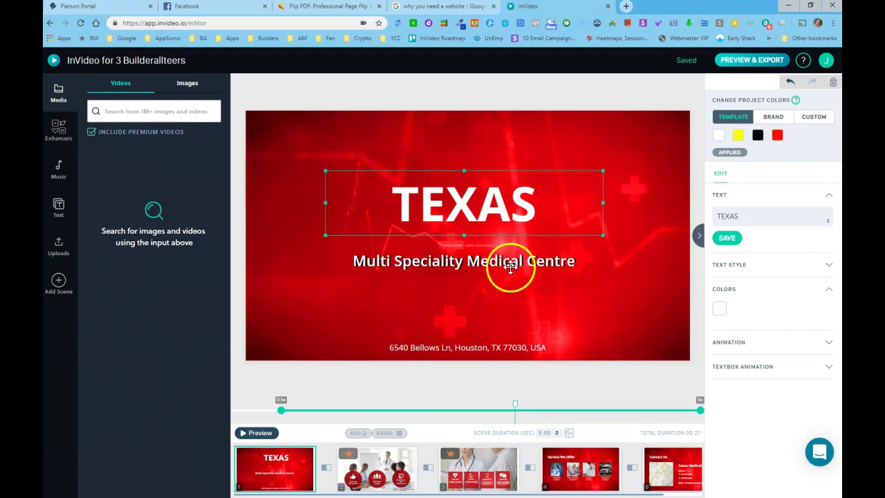
click(461, 197)
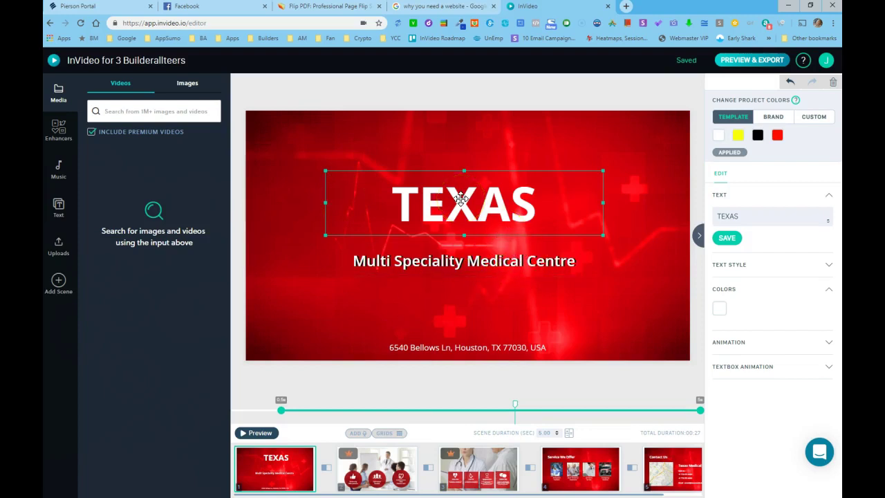